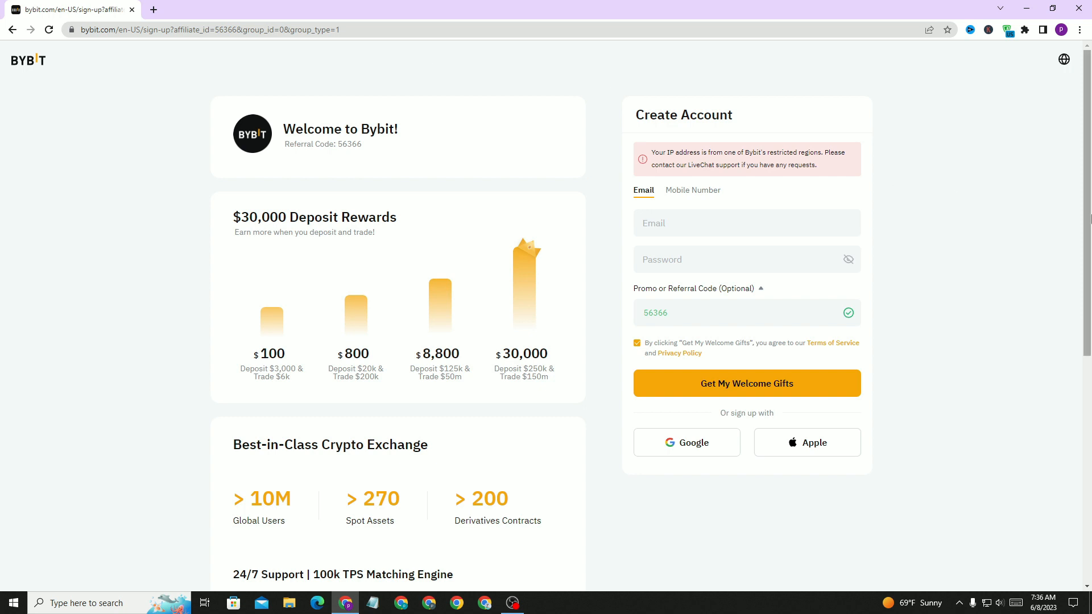
# Compare the email and mobile number options on the sign-up form and examine the page address and referral code field.
pyautogui.click(688, 201)
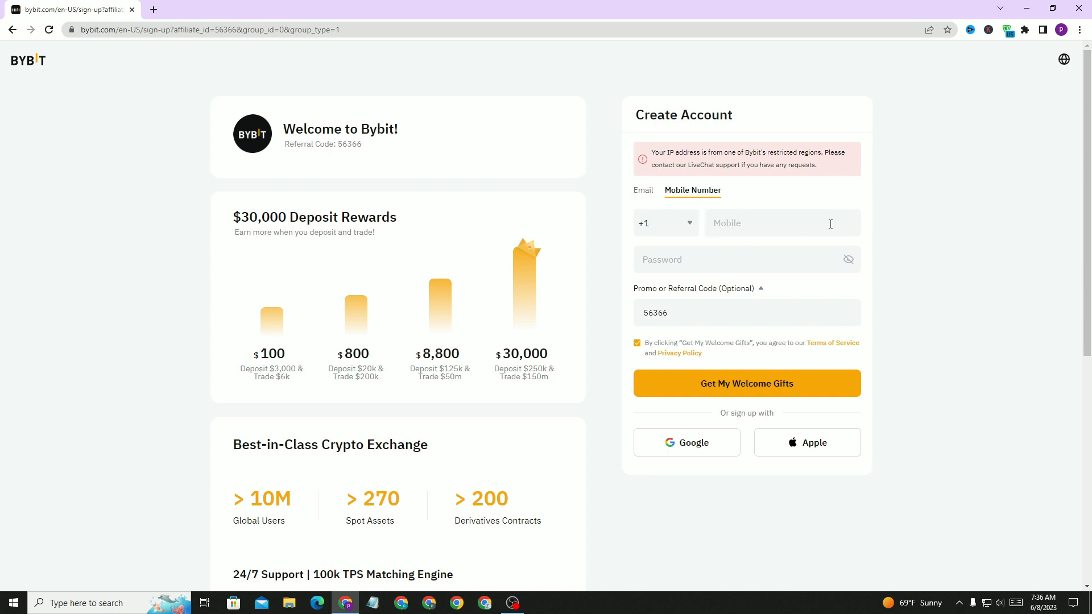
pyautogui.click(646, 194)
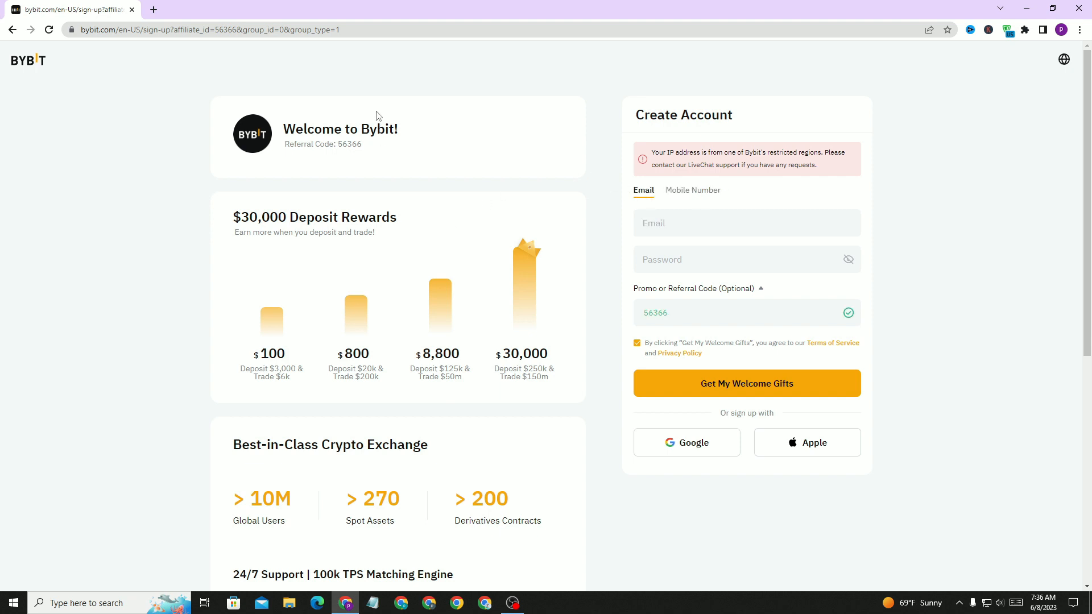
pyautogui.click(366, 27)
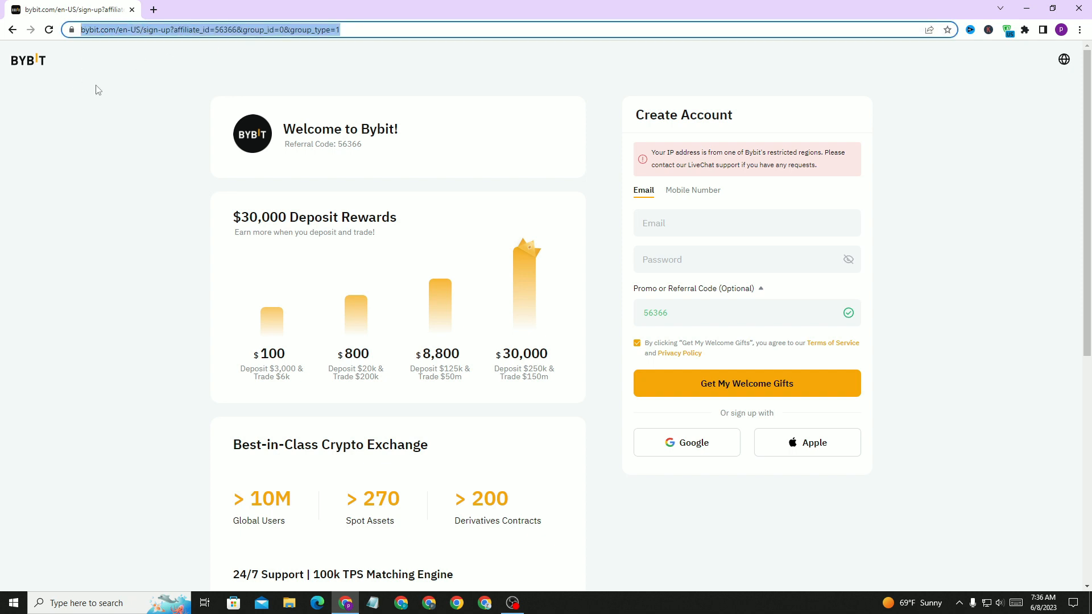
pyautogui.click(98, 90)
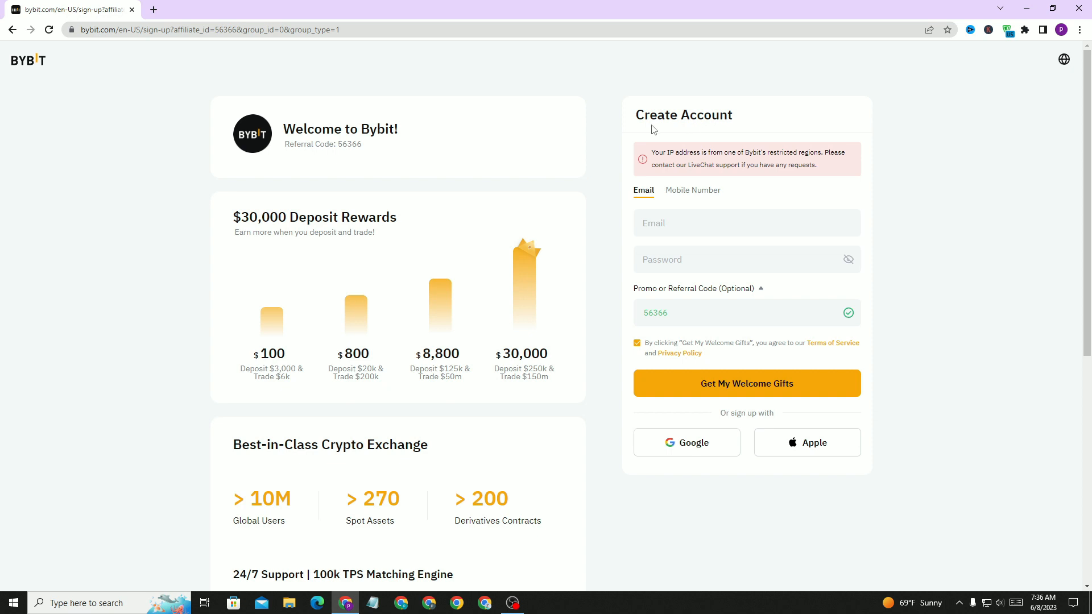
pyautogui.click(670, 189)
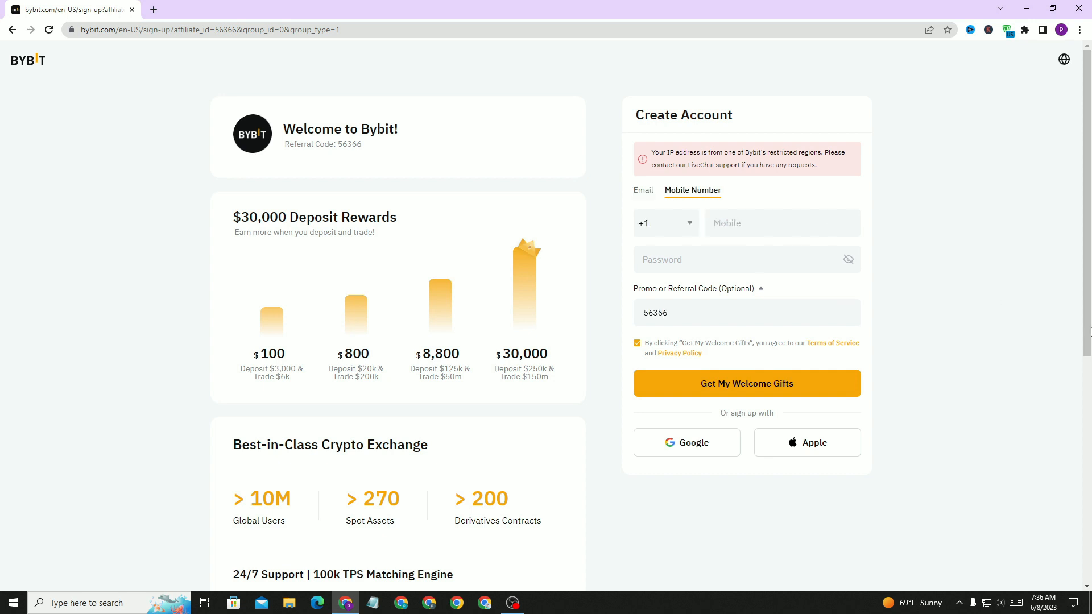
pyautogui.click(643, 189)
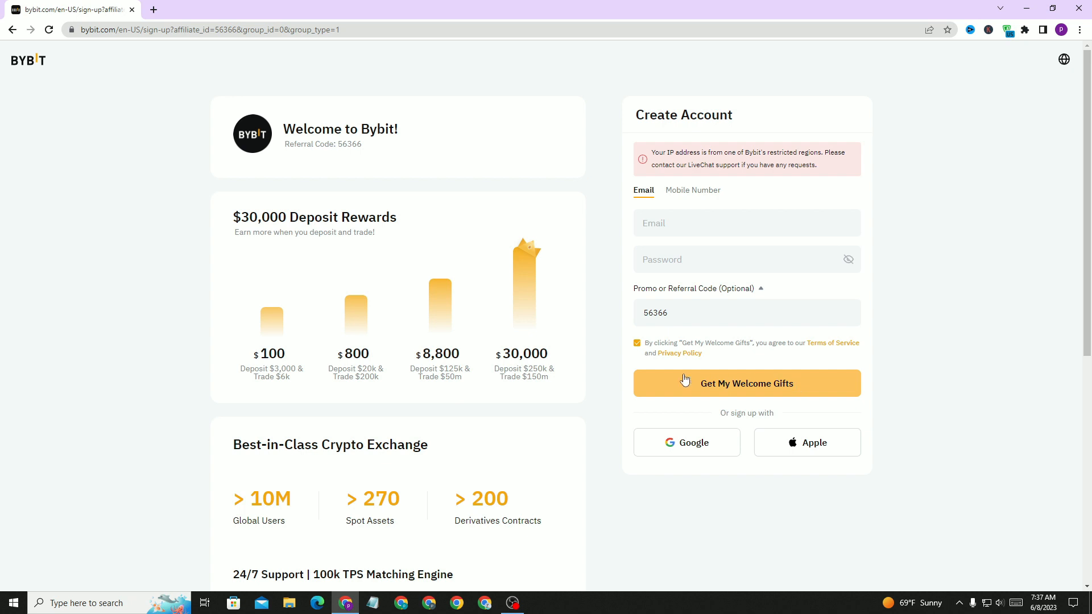
pyautogui.tripleClick(607, 316)
pyautogui.click(640, 315)
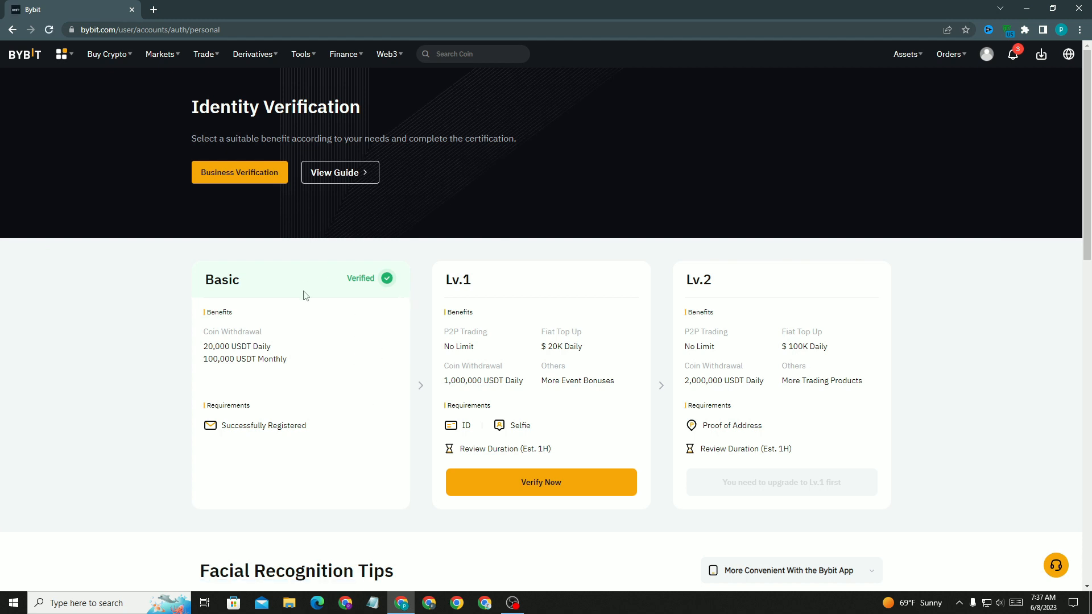
# Examine the benefits and requirements of the Basic, Lv.1 and Lv.2 identity verification levels and the verification restrictions.
pyautogui.scroll(-1, 304, 336)
pyautogui.moveTo(250, 225); pyautogui.dragTo(198, 217)
pyautogui.click(664, 254)
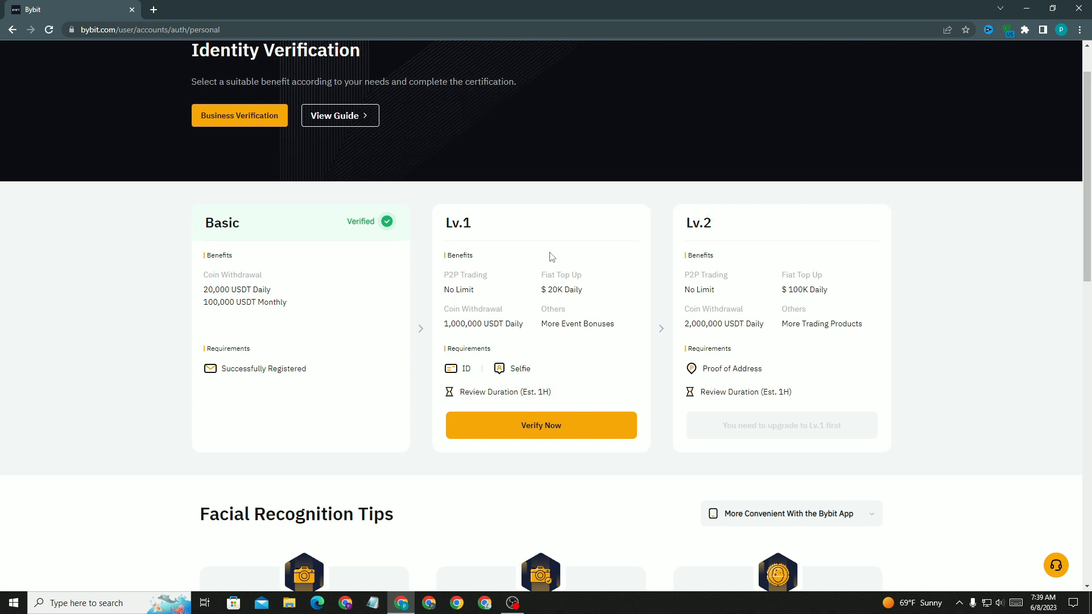
pyautogui.scroll(-8, 683, 359)
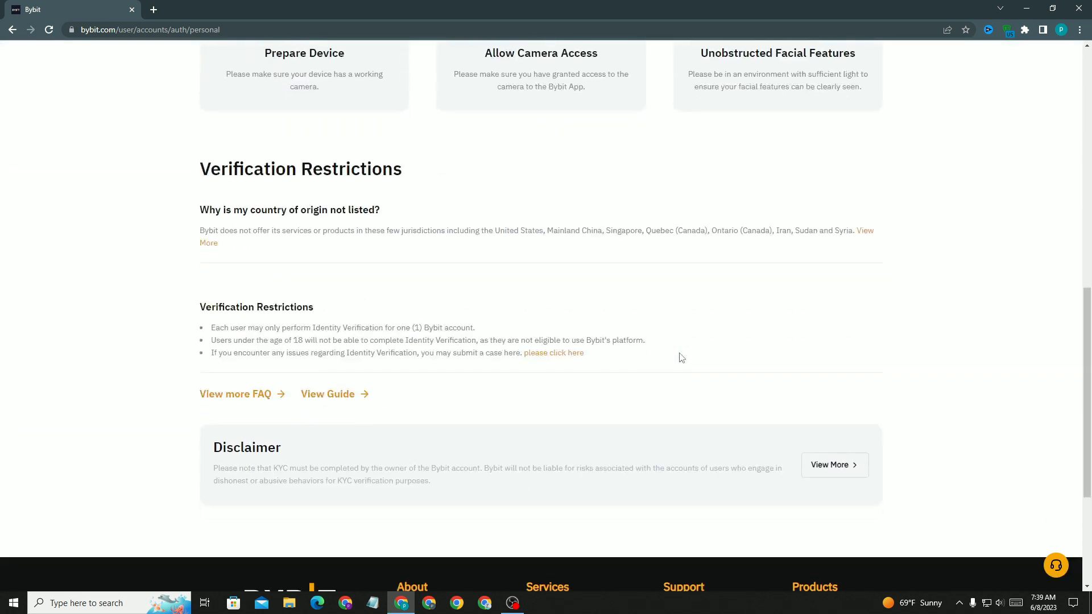
pyautogui.scroll(9, 680, 357)
pyautogui.scroll(1, 681, 330)
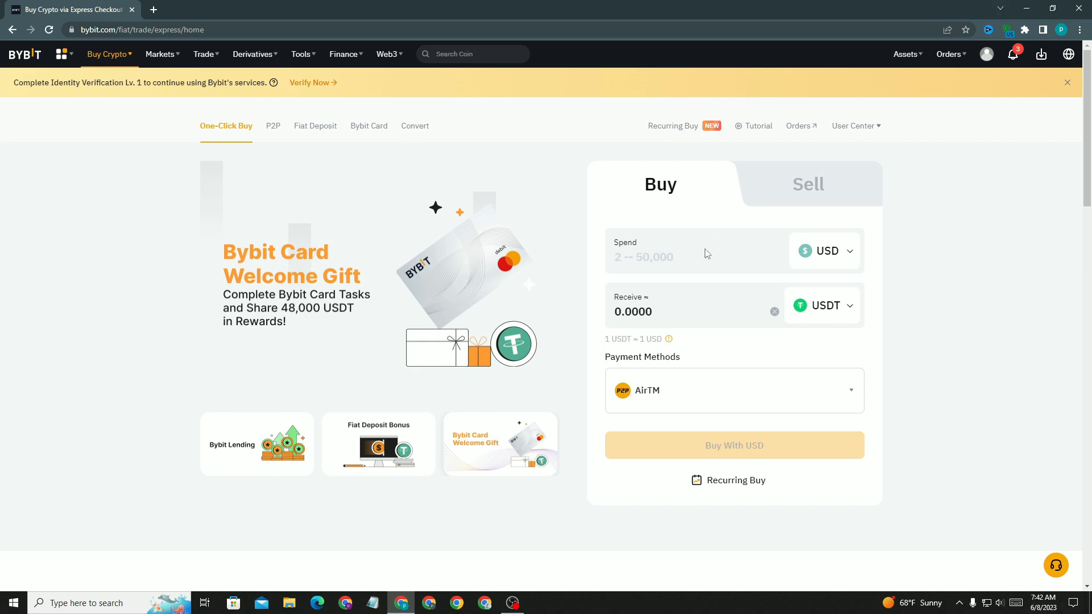
# Check the list of spending currencies and enter 50 USD as the amount to spend on USDT.
pyautogui.click(830, 256)
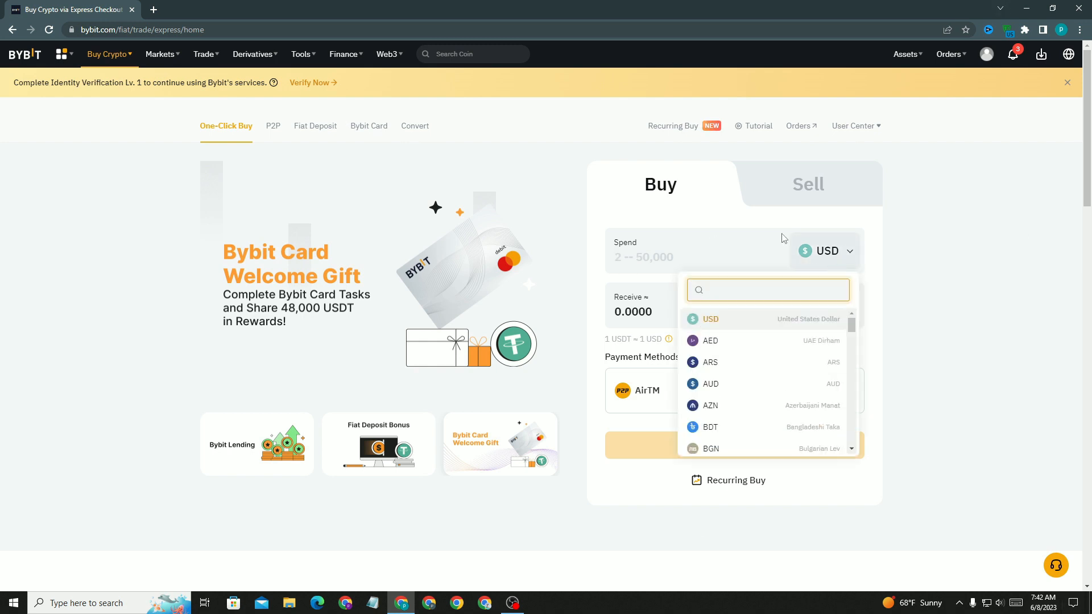
pyautogui.click(704, 253)
pyautogui.write('50')
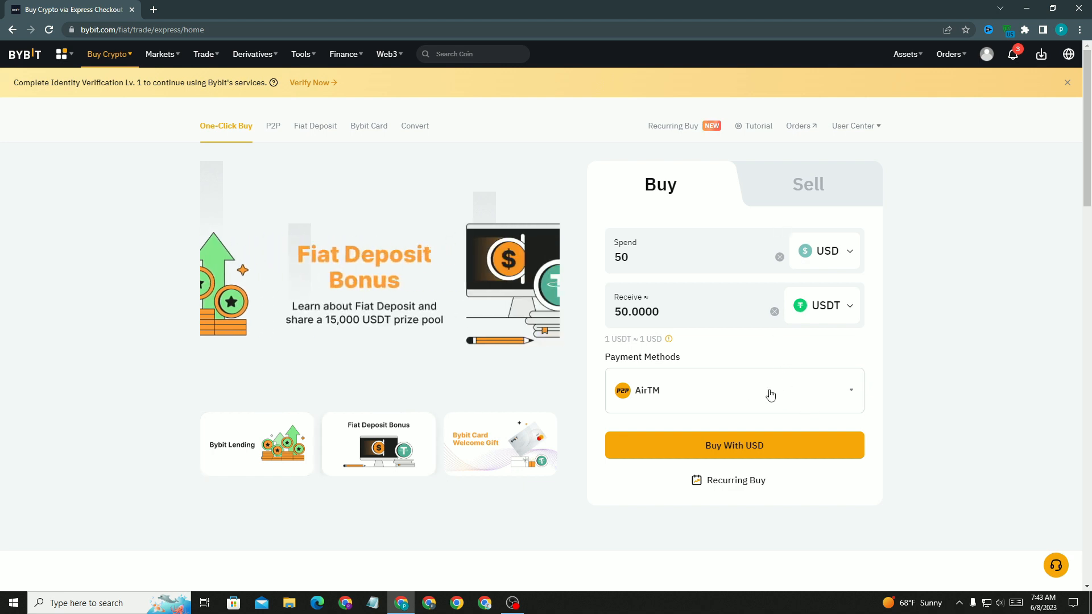
# Switch the purchase's payment method to USD Balance and back to AirTM, dismissing the identity verification banner in between.
pyautogui.click(793, 394)
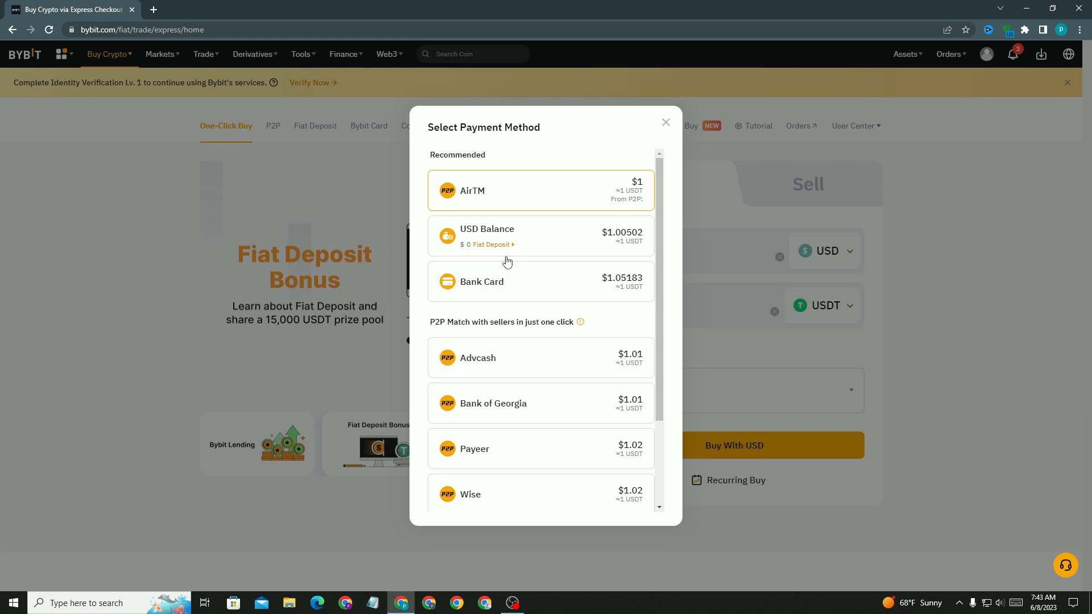
pyautogui.click(540, 231)
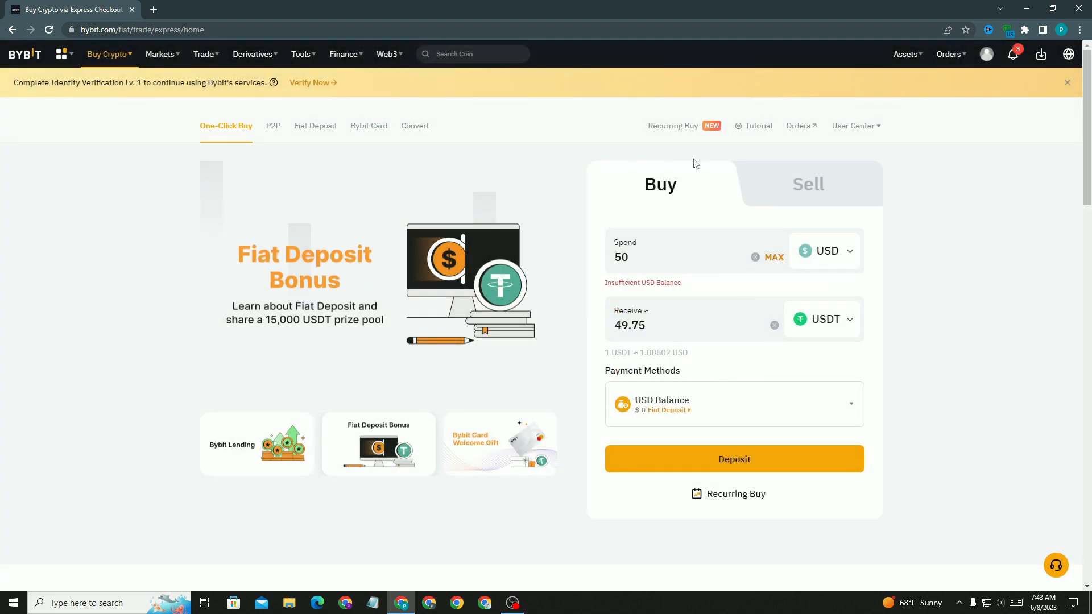
pyautogui.click(1067, 83)
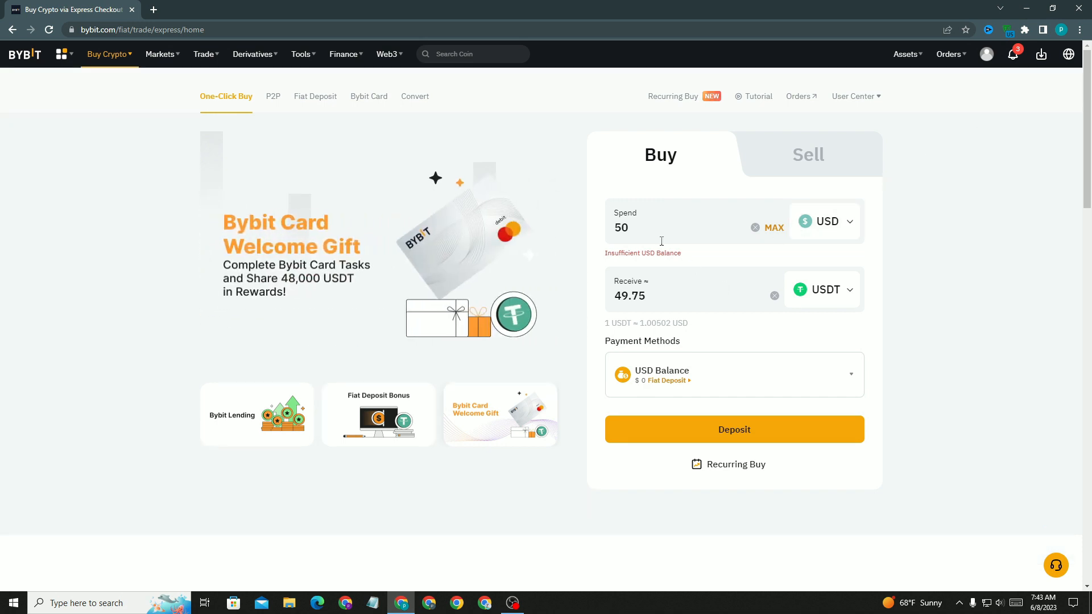
pyautogui.click(705, 379)
pyautogui.click(561, 197)
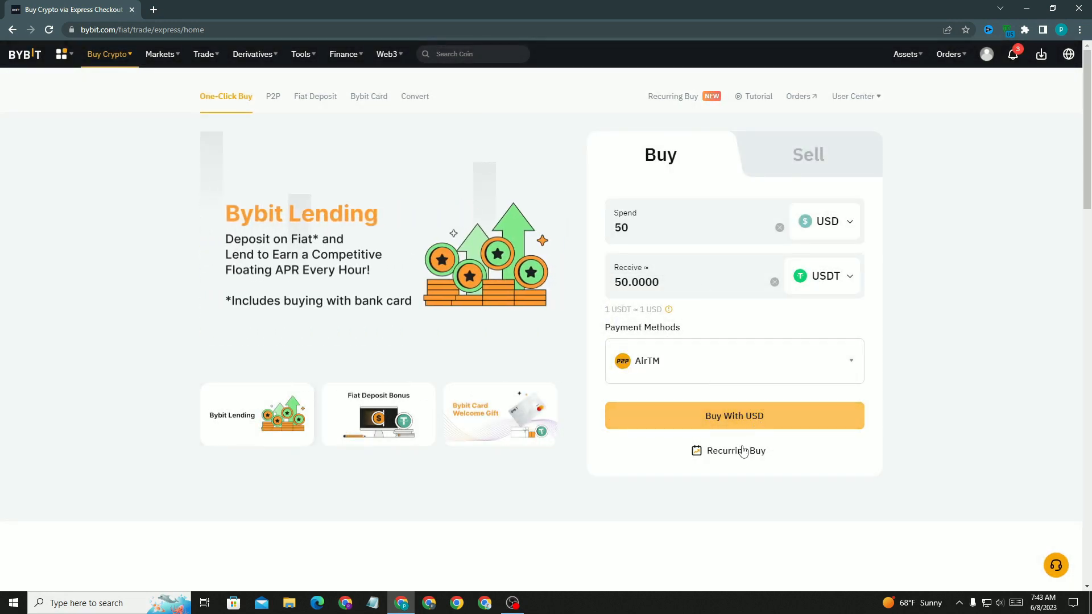
# Switch the one-click form to selling and set the amount to spend to 20 USDT.
pyautogui.click(808, 155)
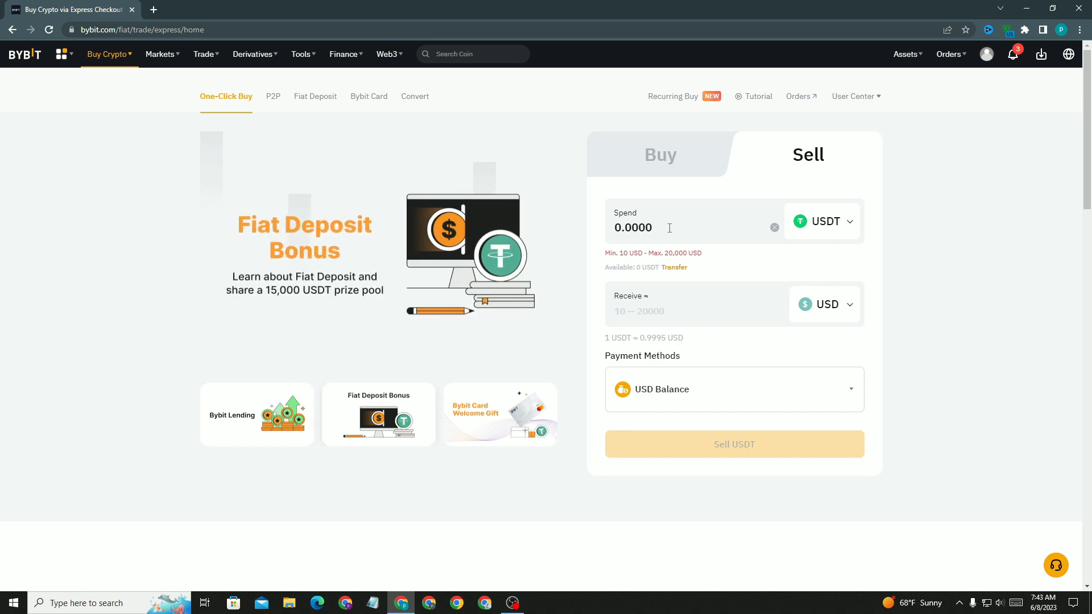
pyautogui.moveTo(669, 228); pyautogui.dragTo(609, 224)
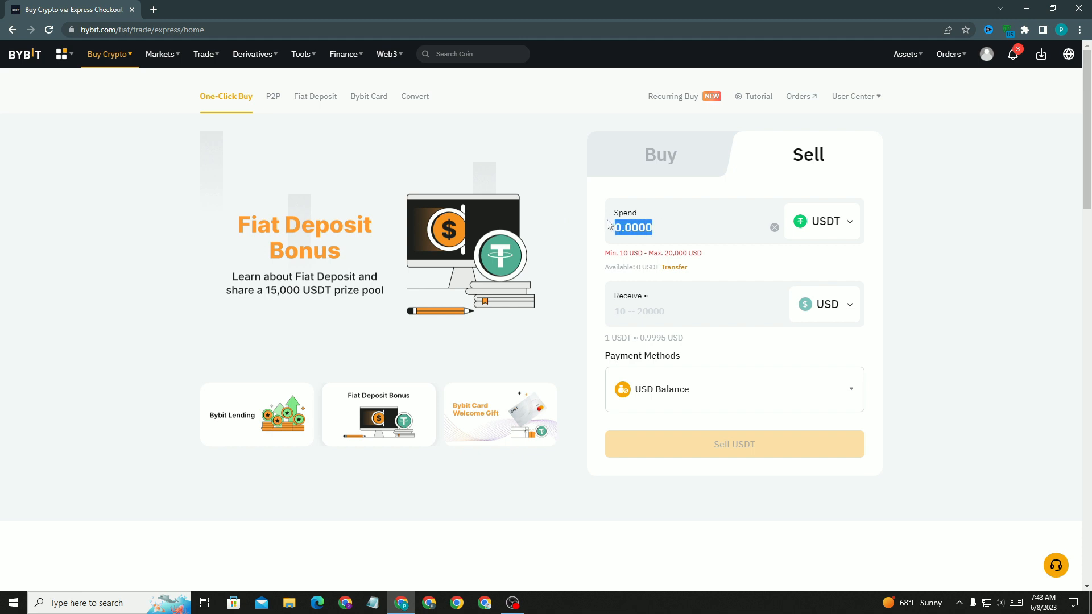
pyautogui.press('BackSpace')
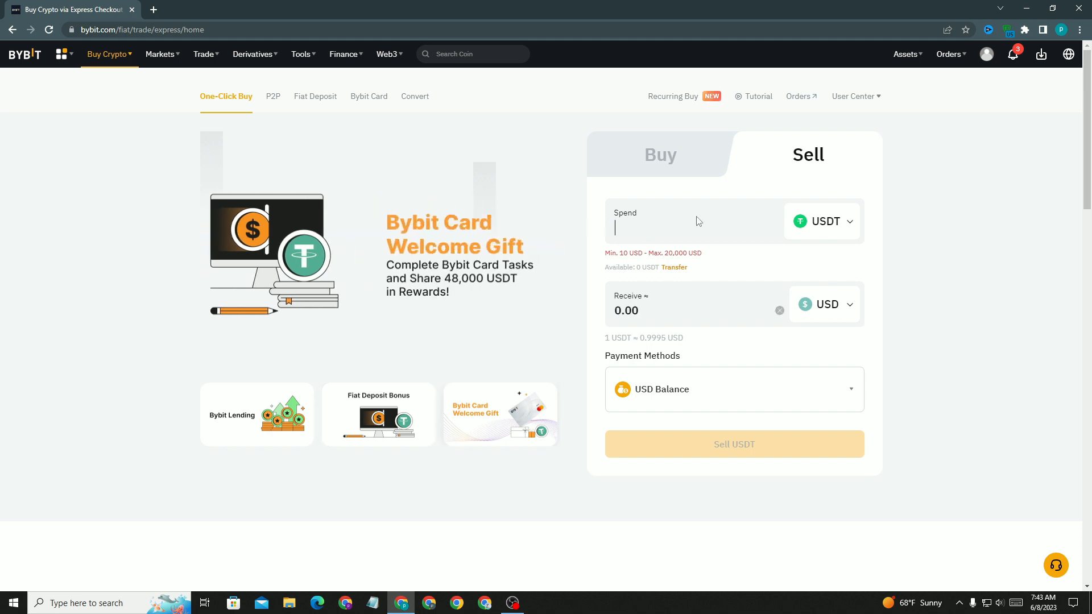
pyautogui.write('20')
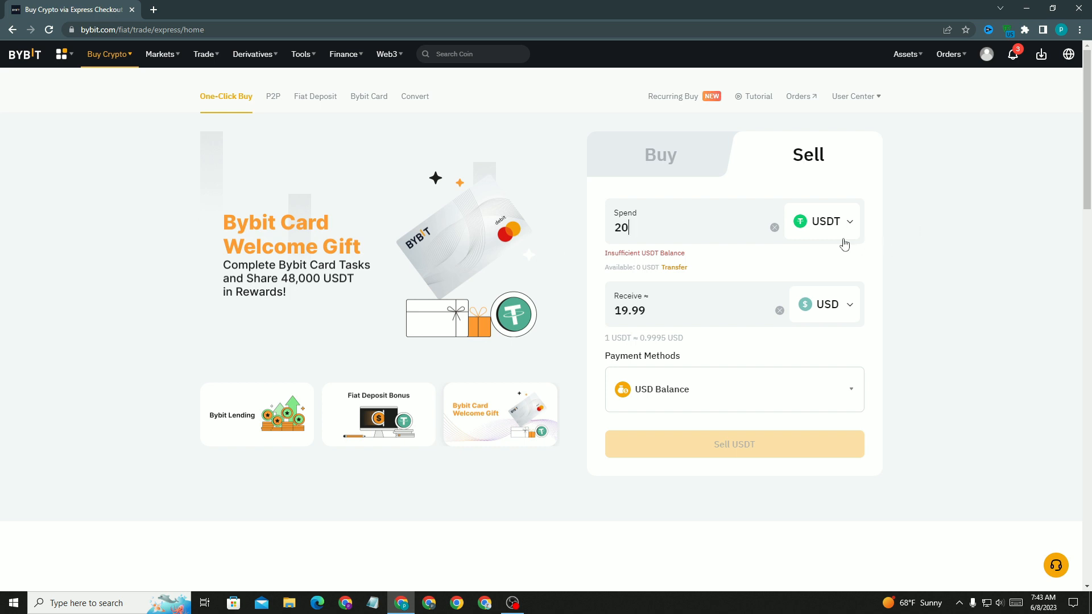
# Check the payment methods offered for the sale and change the coin being sold to BTC.
pyautogui.click(723, 402)
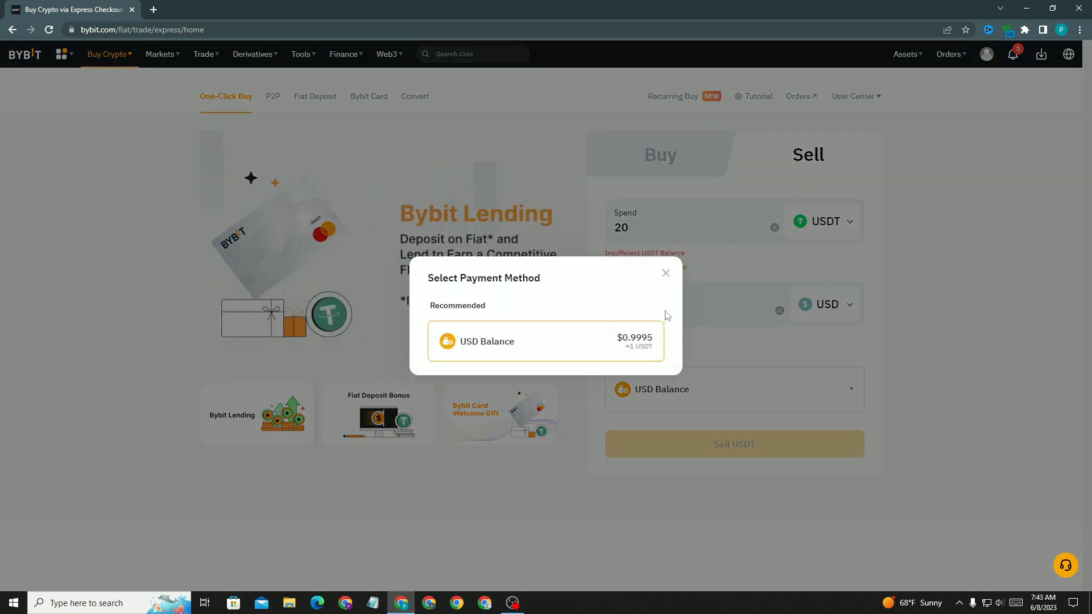
pyautogui.click(666, 273)
pyautogui.click(844, 223)
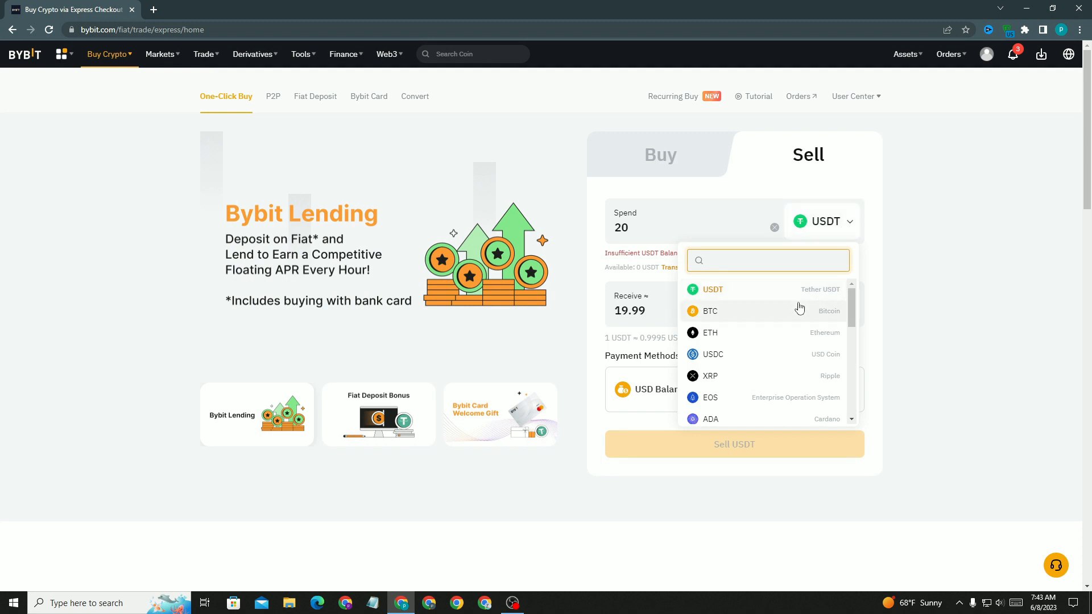
pyautogui.click(771, 309)
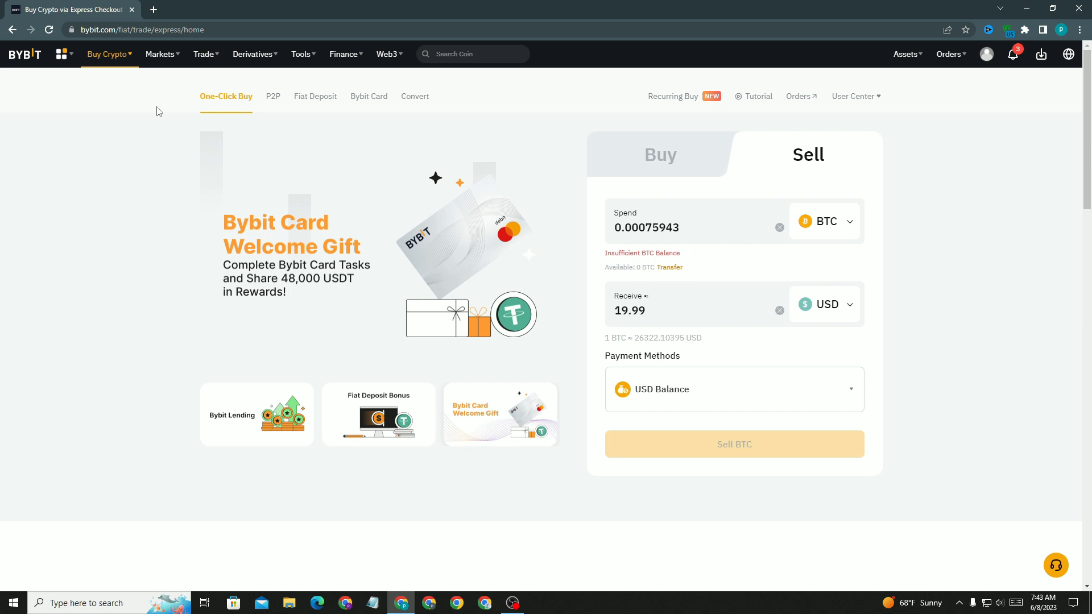
# Open the BTC/USDT spot trading page and dismiss the Unified Trading upgrade prompt and the identity verification banner.
pyautogui.moveTo(261, 56)
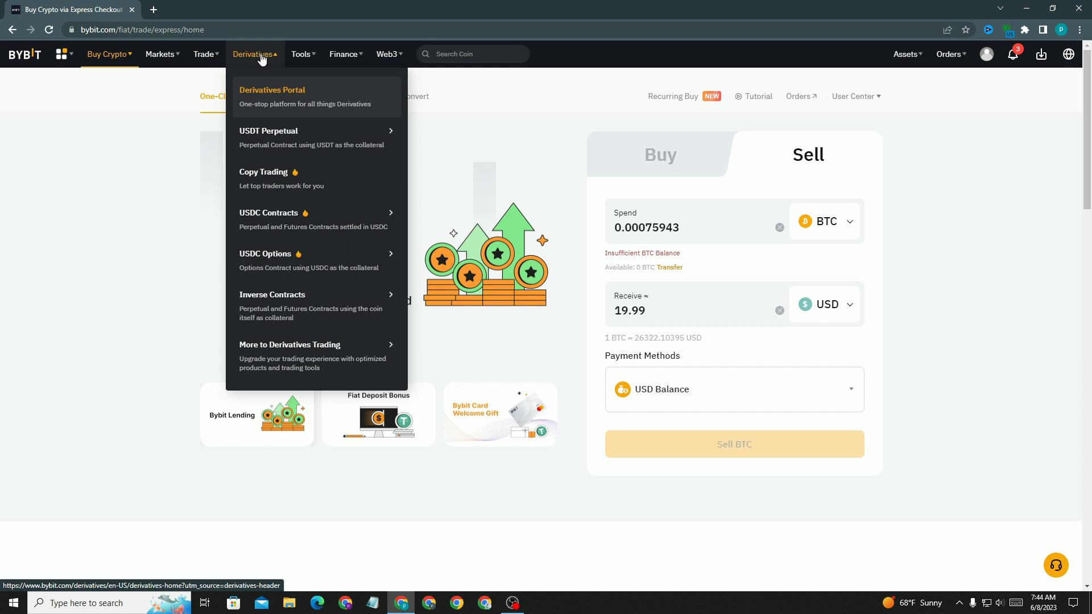
pyautogui.scroll(-3, 273, 142)
pyautogui.moveTo(277, 164)
pyautogui.scroll(3, 277, 164)
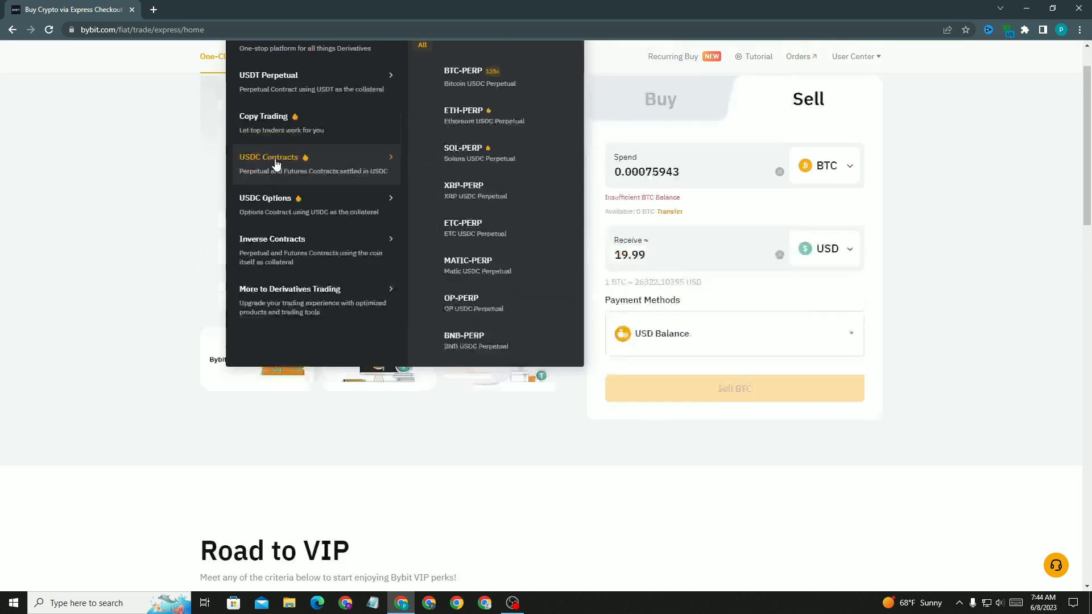
pyautogui.moveTo(206, 64)
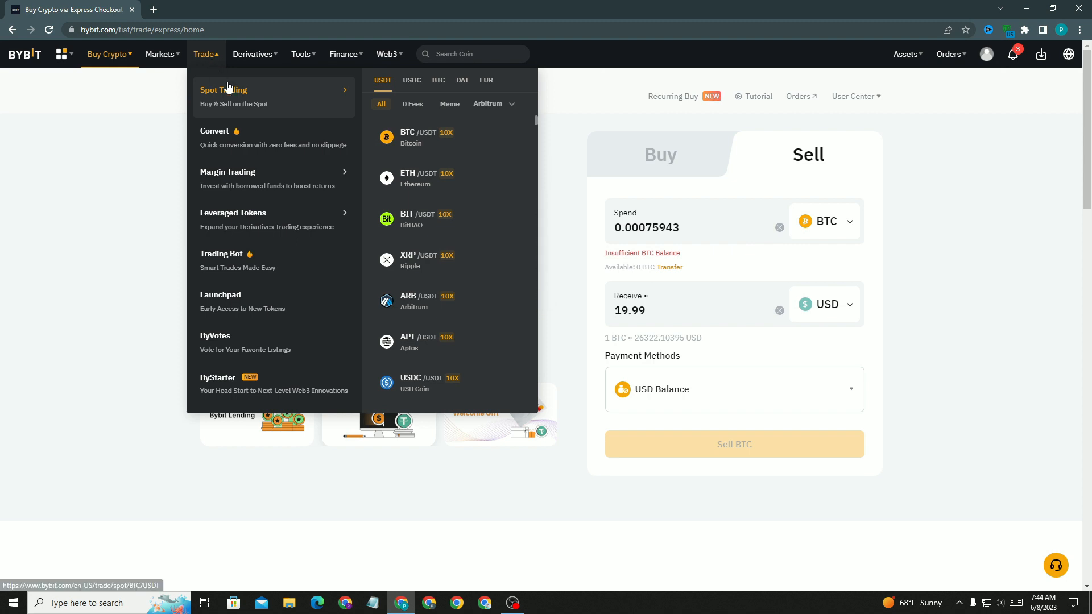
pyautogui.click(206, 57)
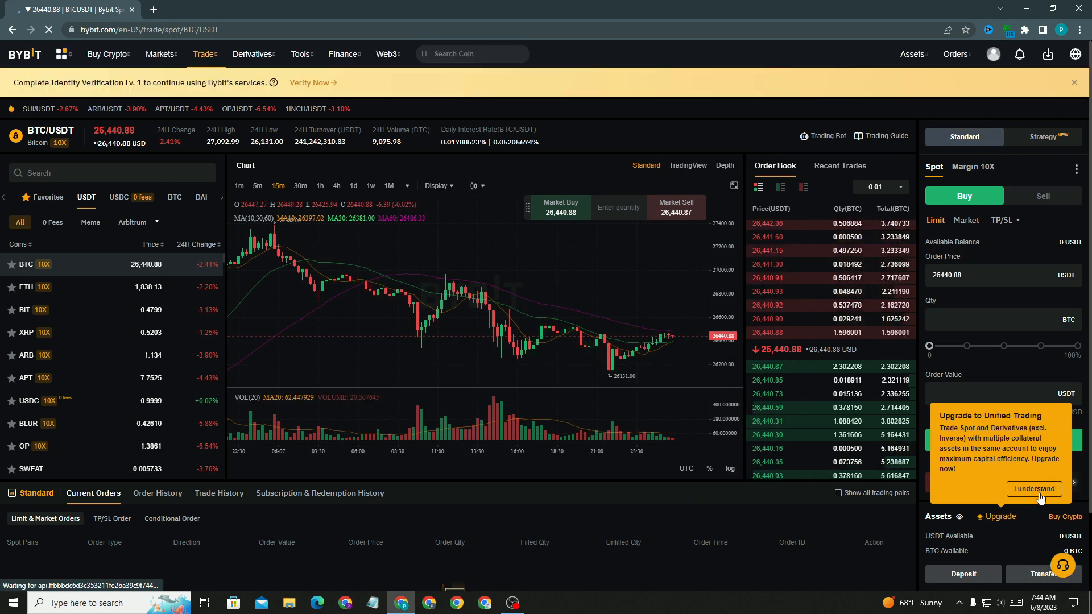
pyautogui.click(1043, 491)
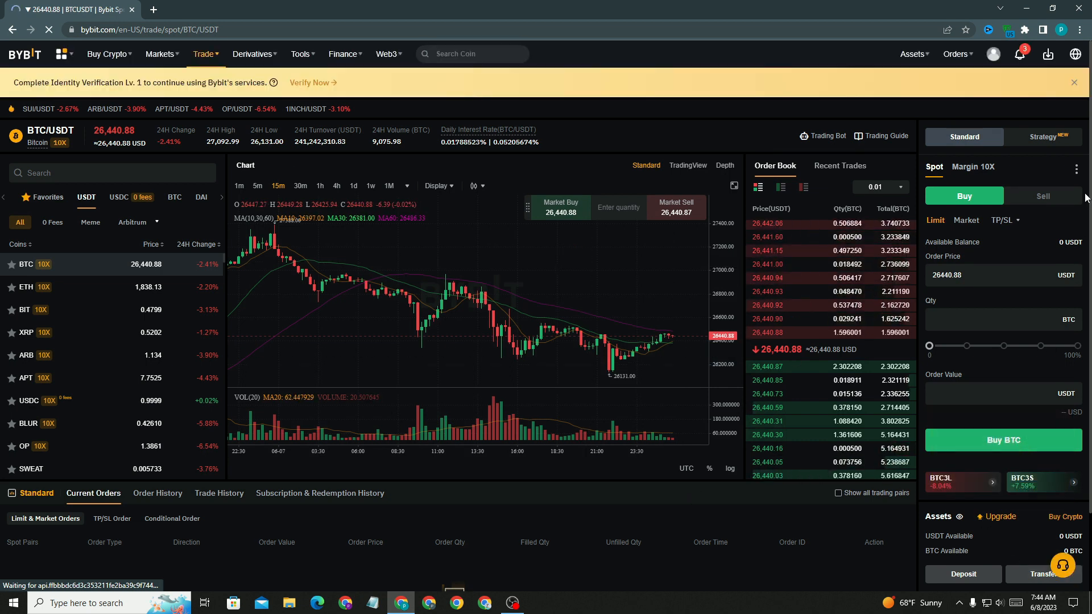
pyautogui.click(1074, 83)
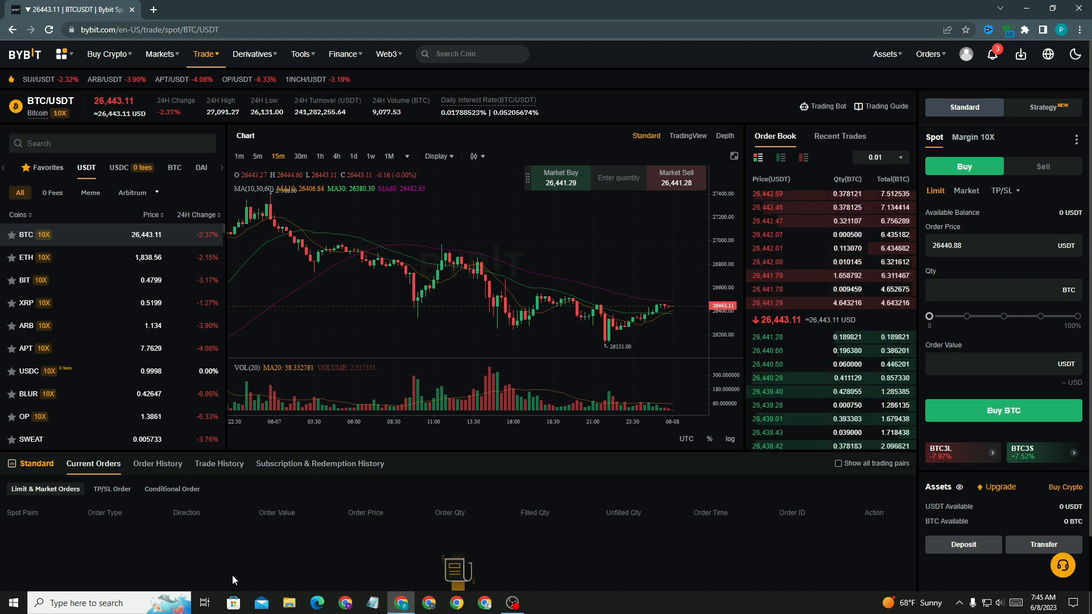
# View the Sell side of the BTC spot order form and return to the Buy side.
pyautogui.click(1042, 166)
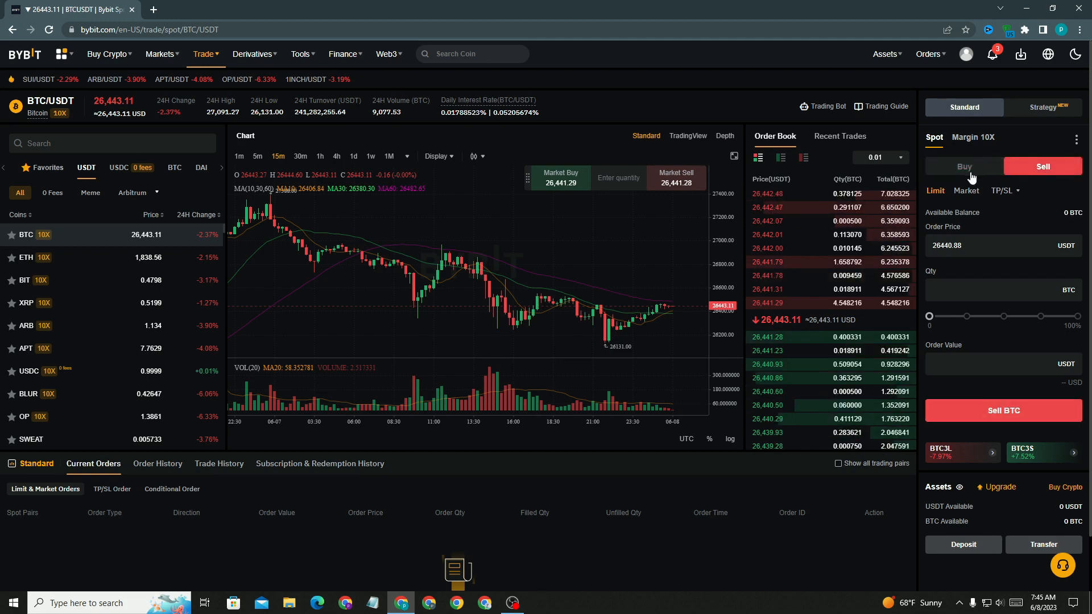
pyautogui.click(971, 175)
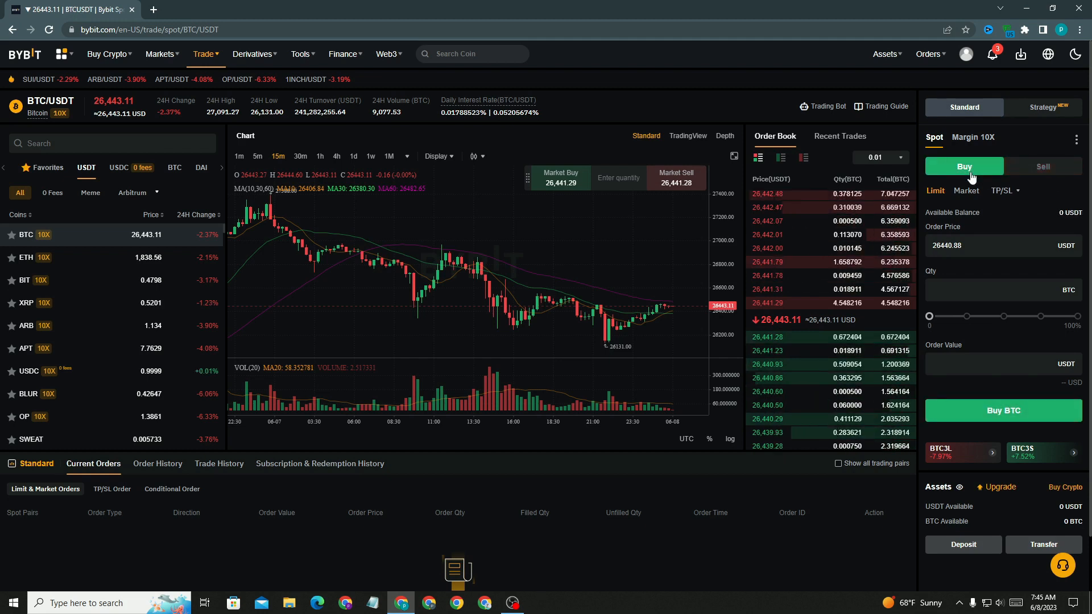